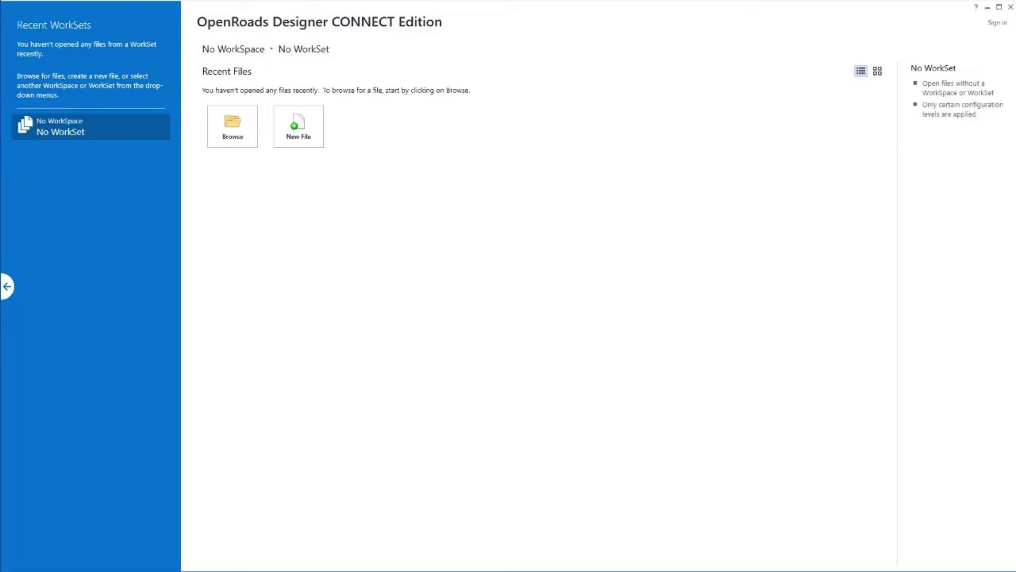
Select the Training and Examples WorkSpace with the Training-Imperial WorkSet
click(286, 49)
click(286, 54)
click(287, 50)
click(234, 120)
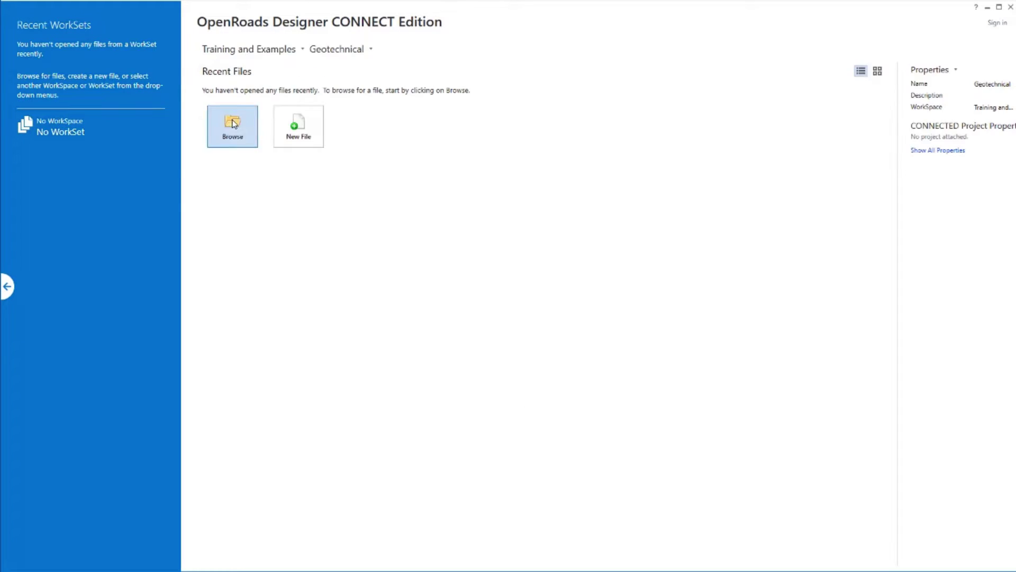
click(340, 50)
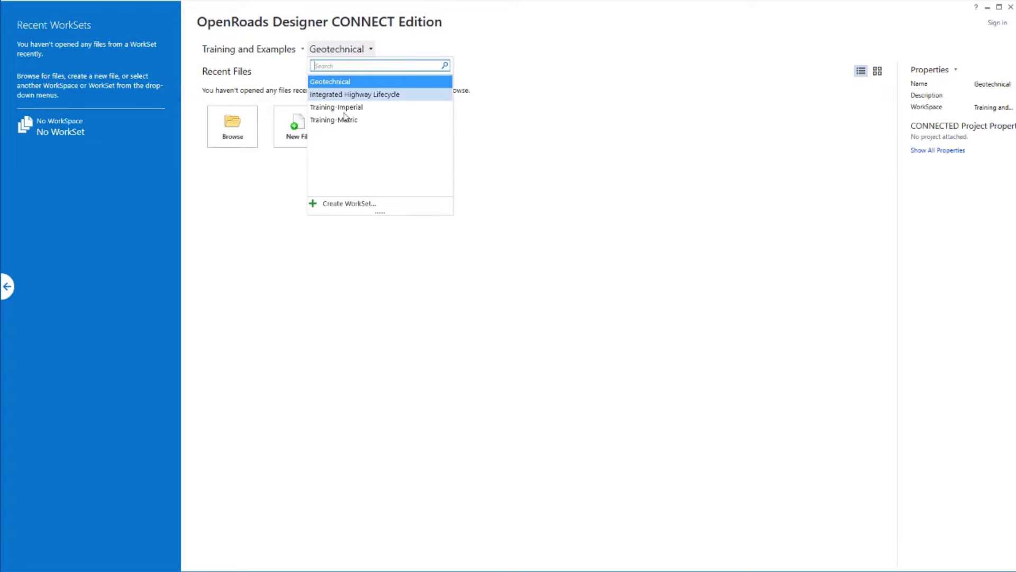
click(337, 108)
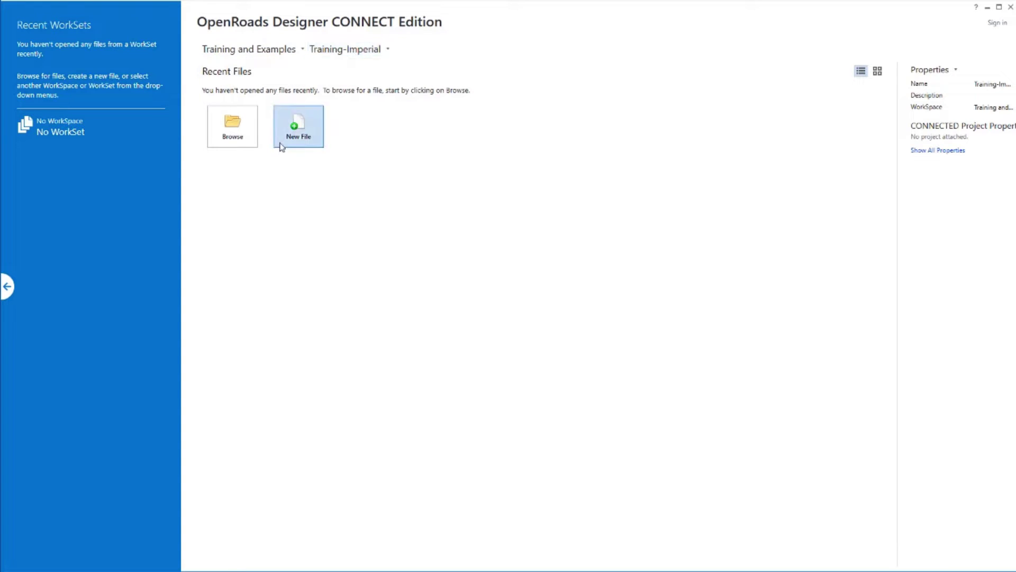
Browse to the Drawing Production folder and open _Cross Section Sheets.dgn
click(244, 139)
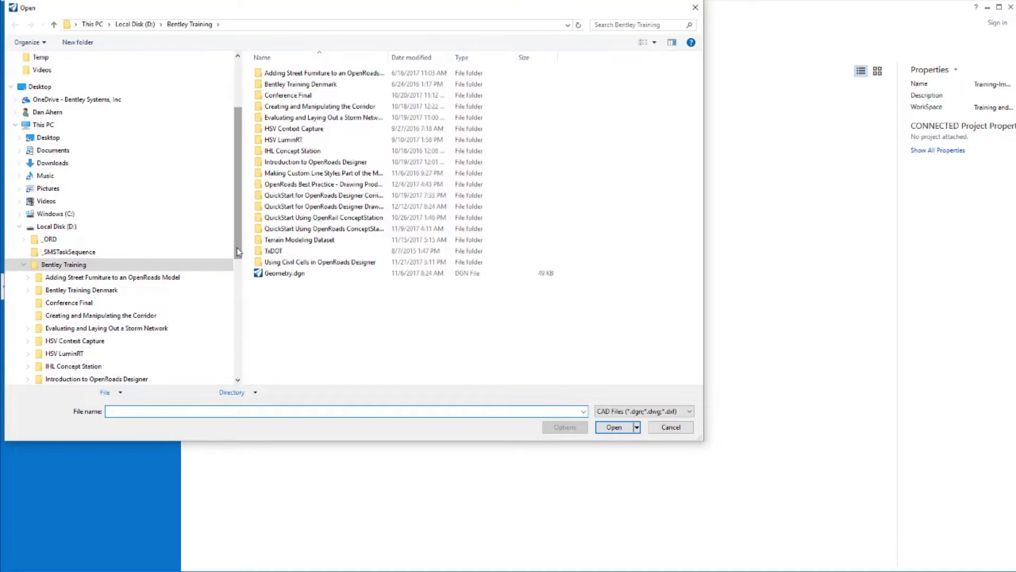
double_click(318, 206)
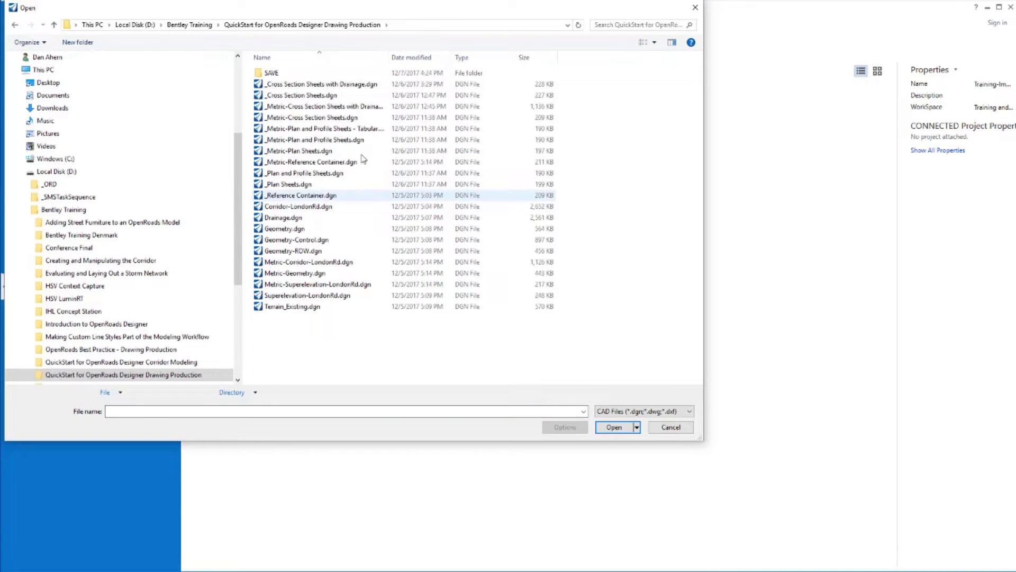
double_click(301, 96)
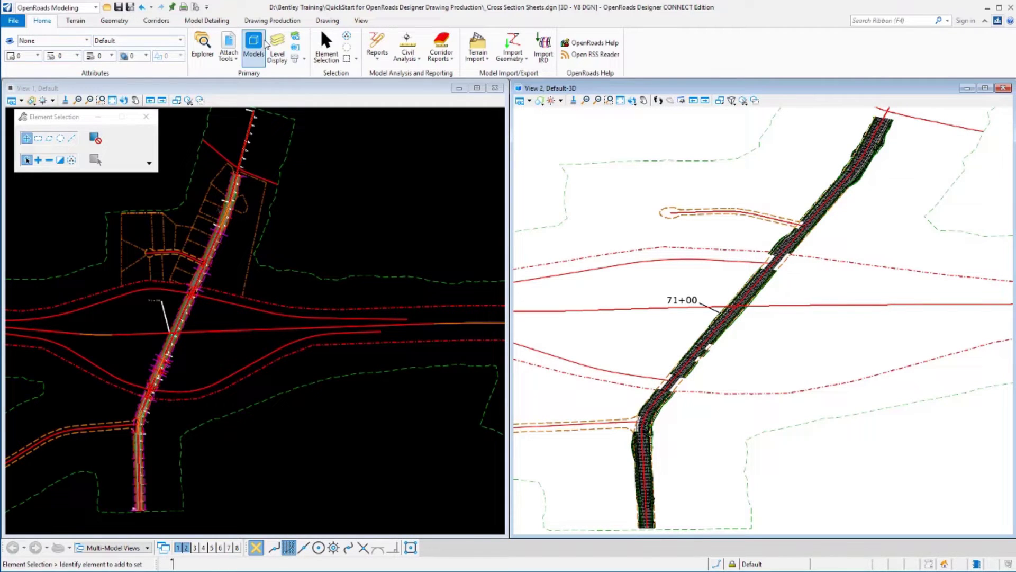
click(255, 49)
click(244, 77)
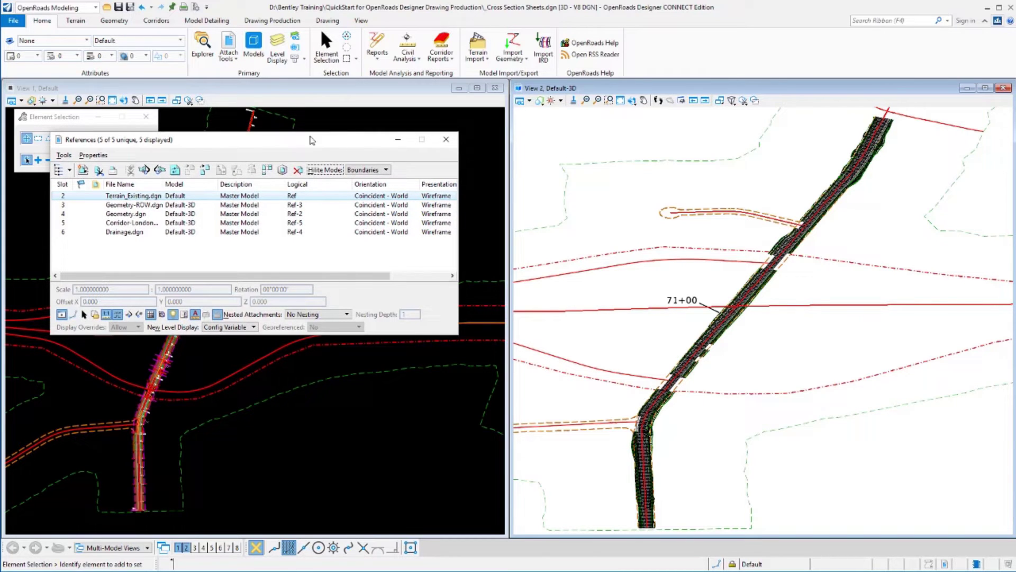
drag(312, 140, 503, 150)
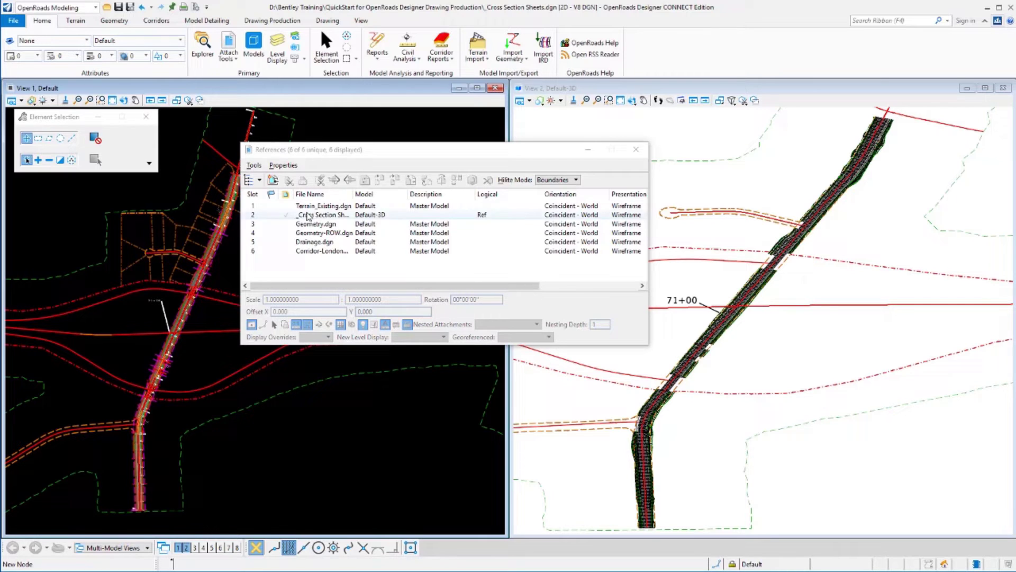
drag(309, 211, 311, 261)
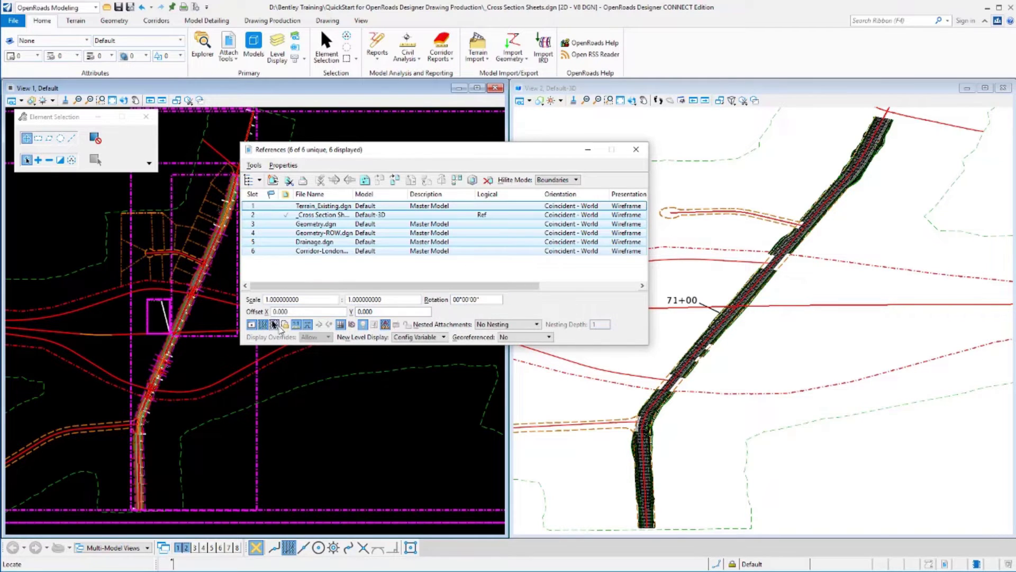
click(252, 325)
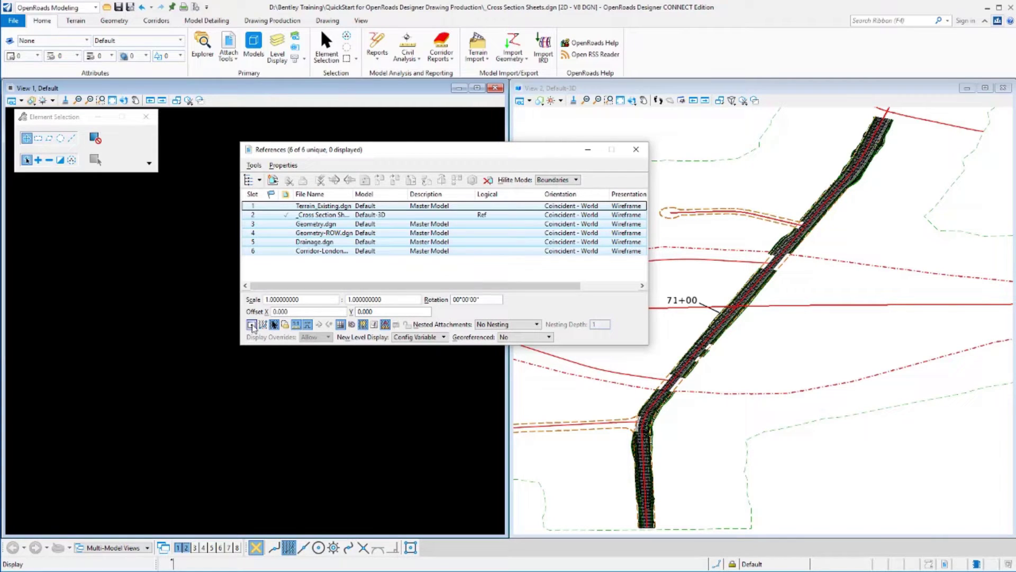
click(252, 325)
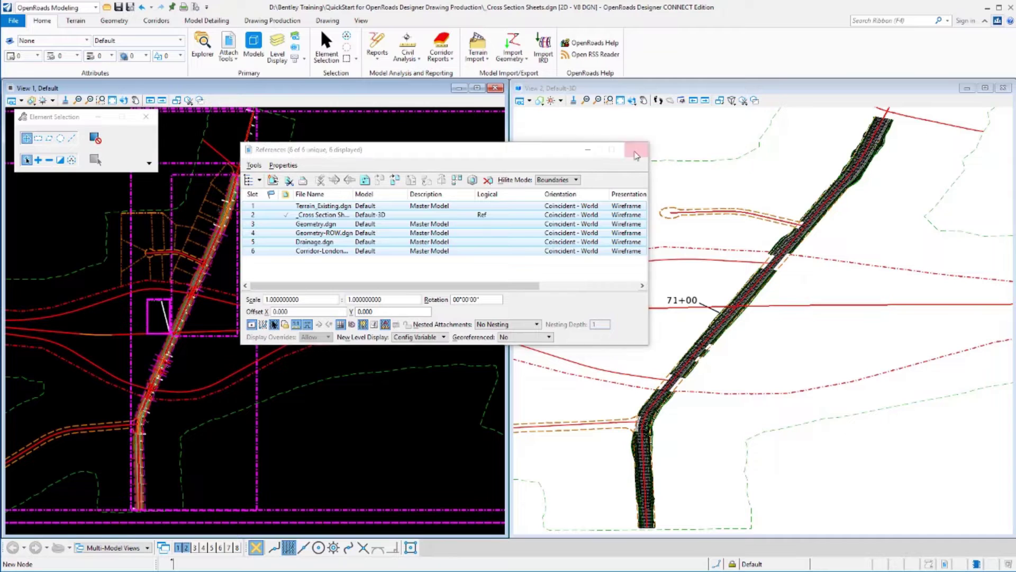
click(635, 149)
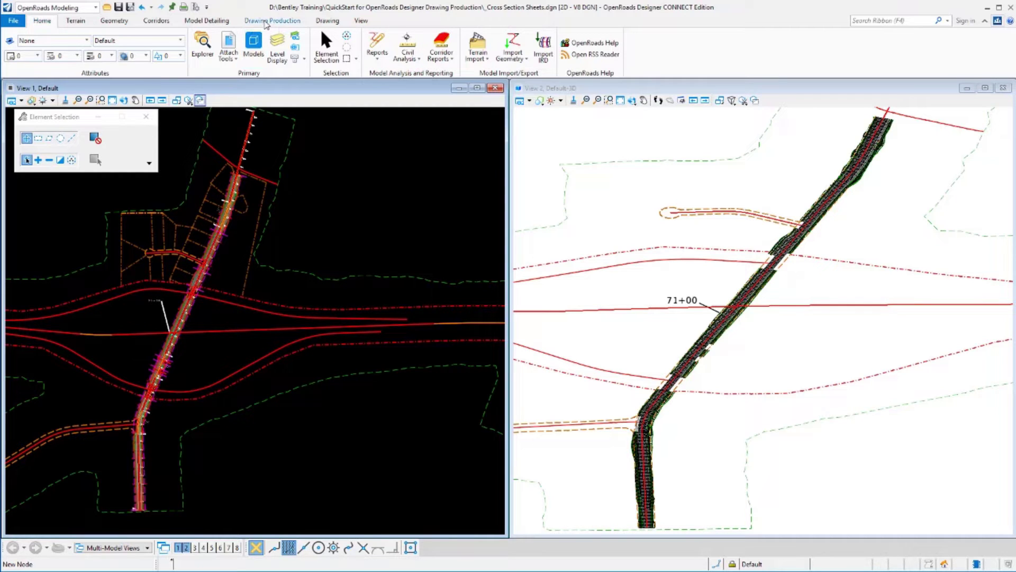
Start the Named Boundary tool in Civil Cross Section mode, with offsets -50/50 and interval 100
click(266, 21)
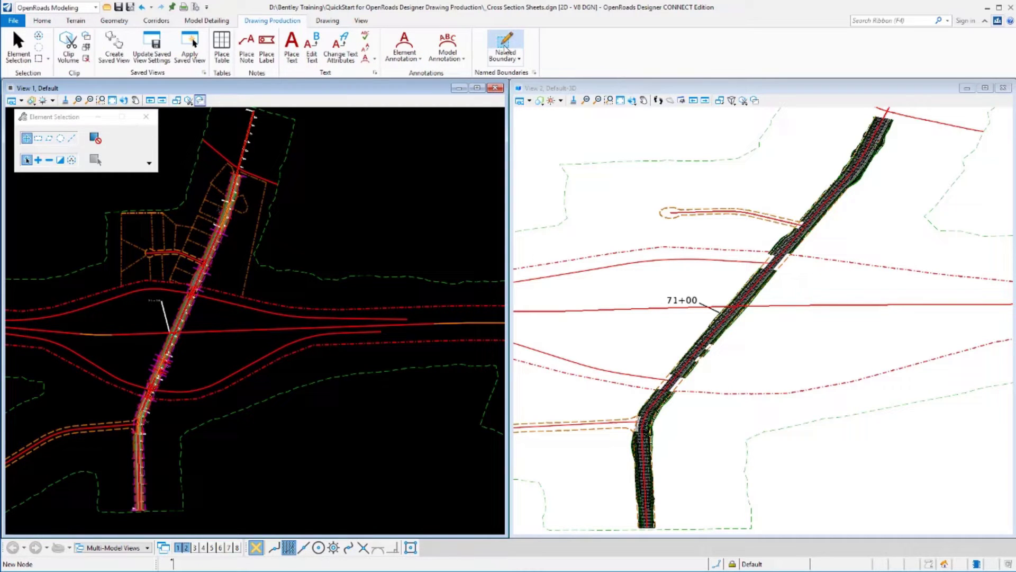
click(506, 44)
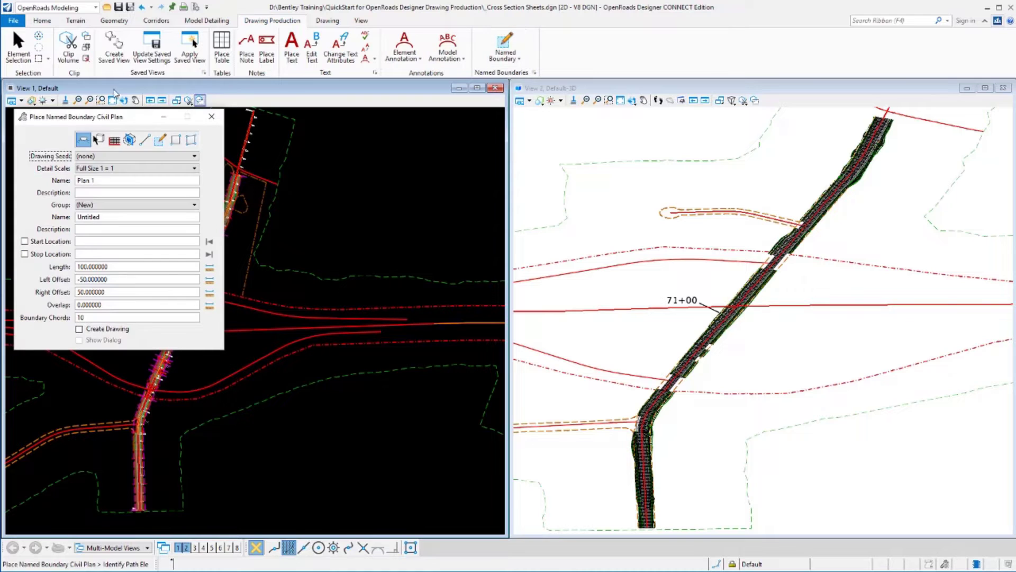
drag(115, 122, 413, 125)
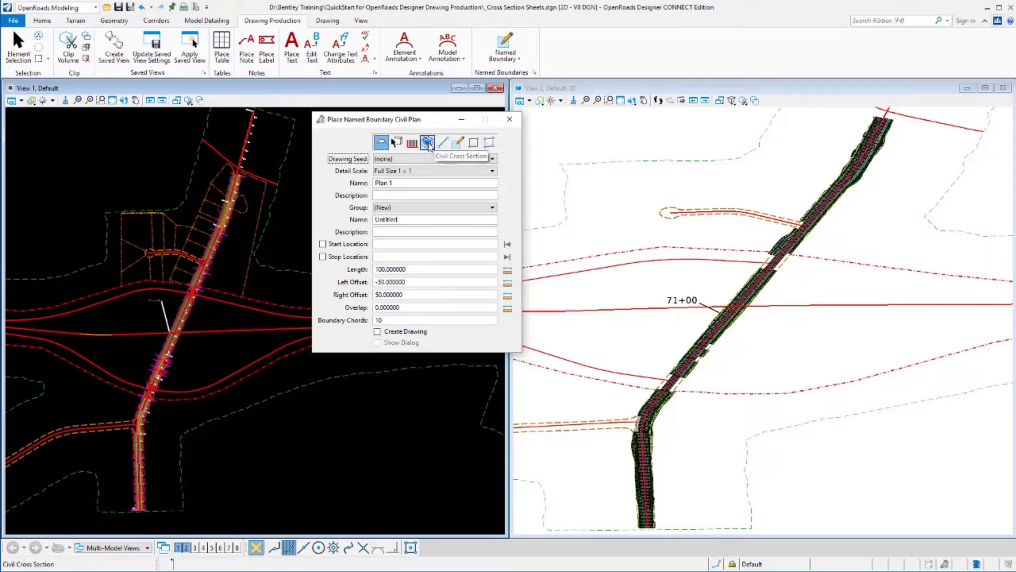
click(428, 143)
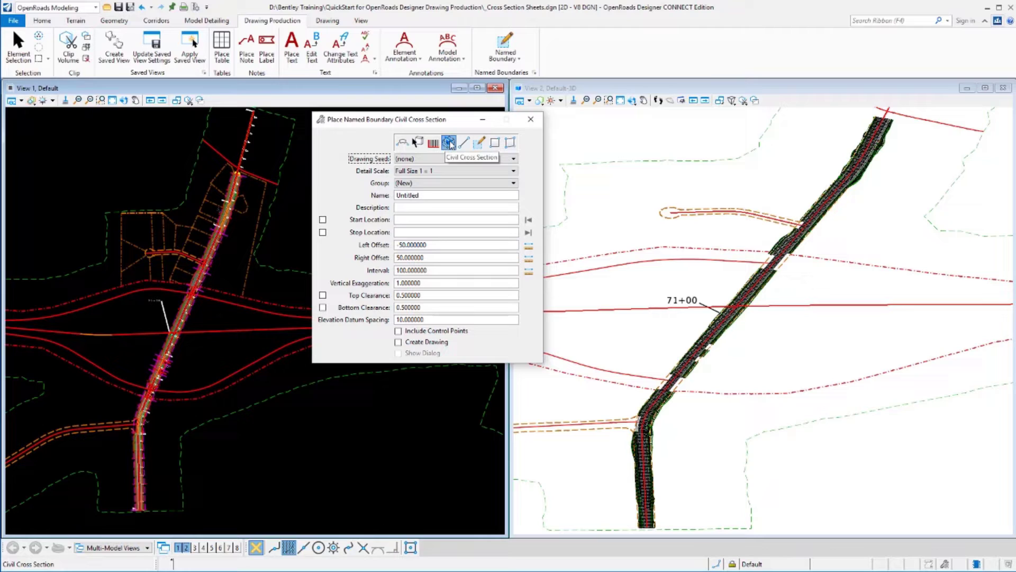
Choose the ANSI D_XS drawing seed, giving 1"=10' scale and -125/125 offsets
click(415, 159)
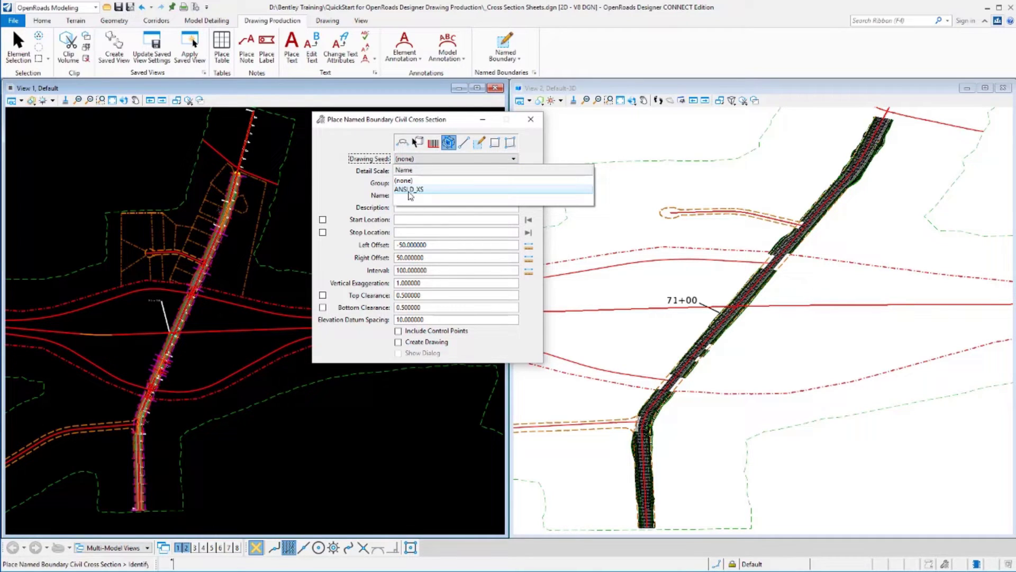
click(410, 191)
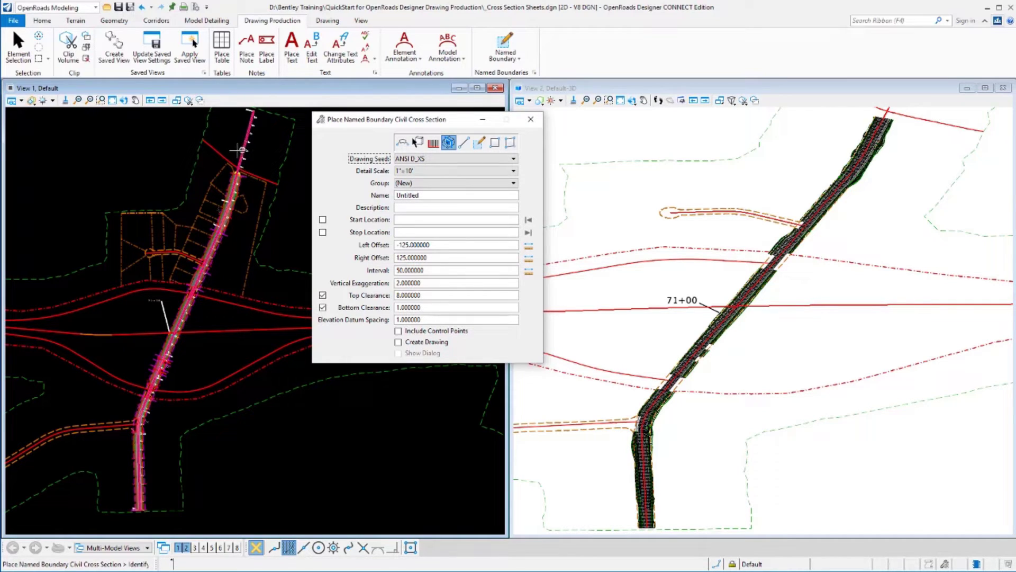
Pick the LondonRd alignment, set stations 50+00 to 70+50, and enable Create Drawing
click(241, 150)
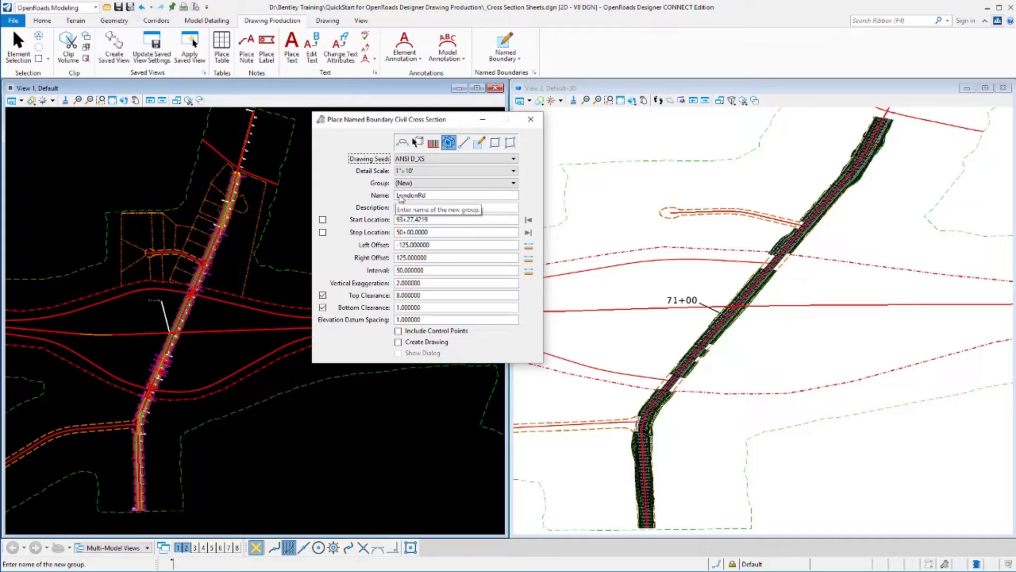
drag(401, 198, 433, 199)
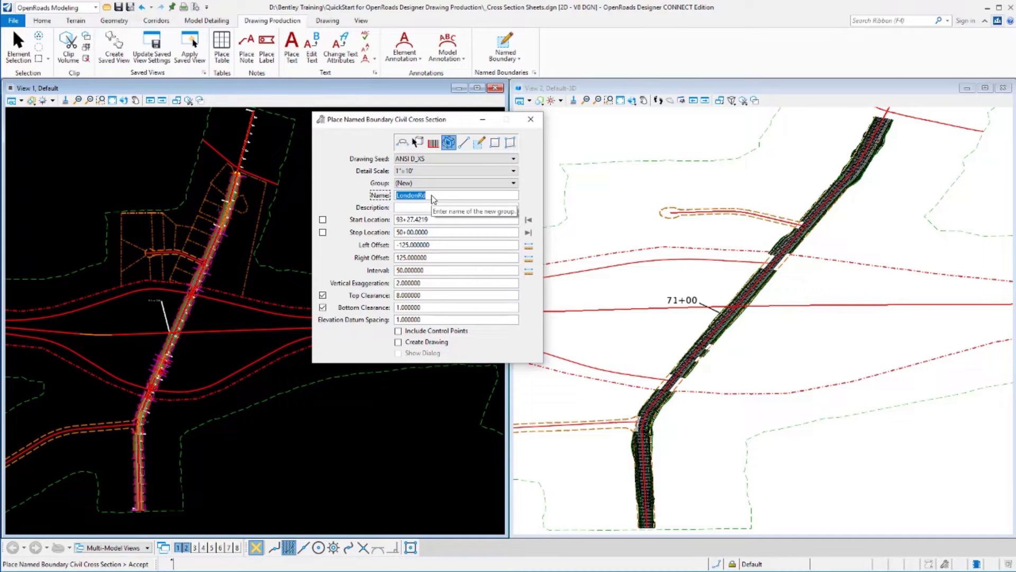
click(434, 199)
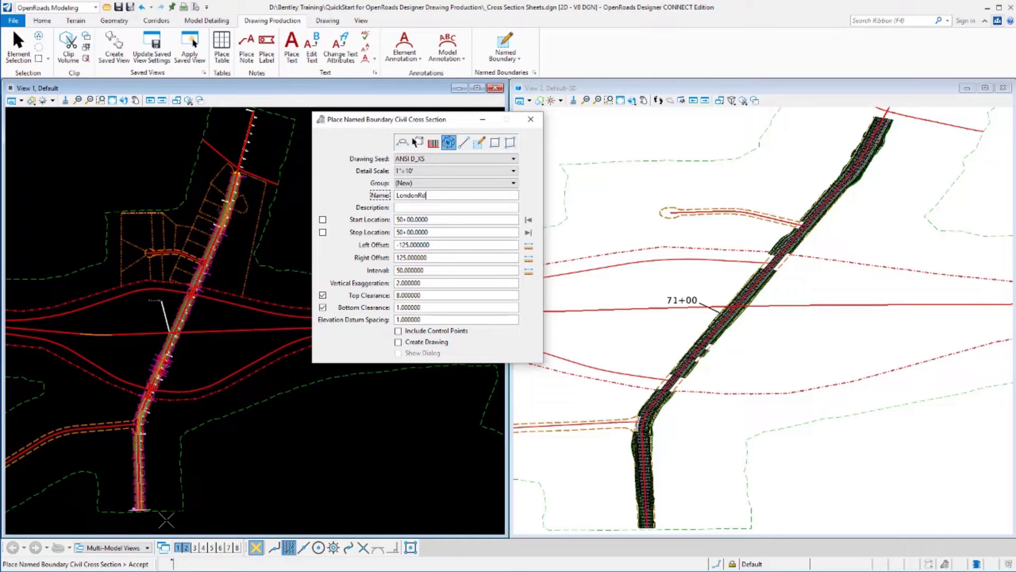
click(166, 520)
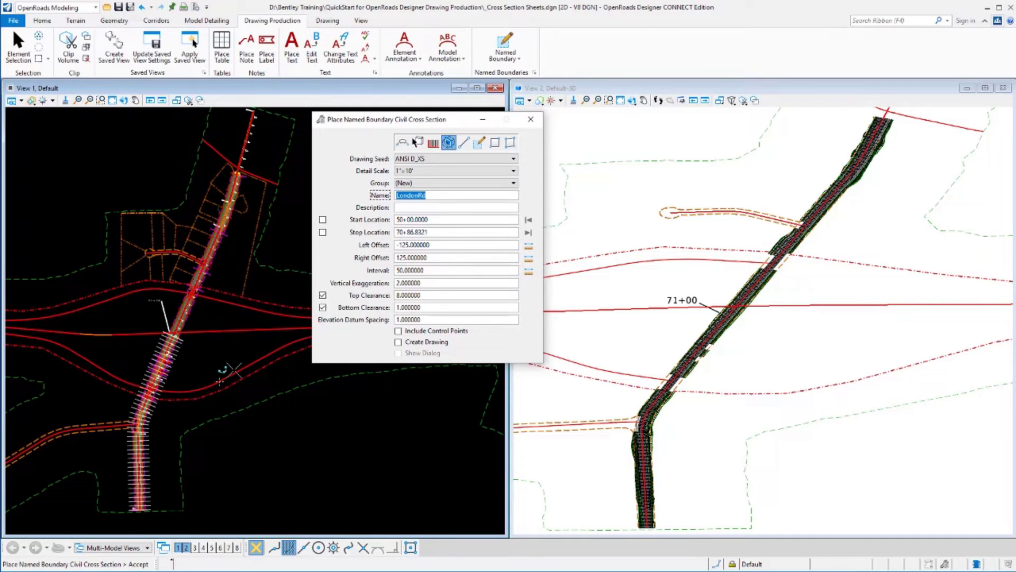
click(439, 231)
text(7)
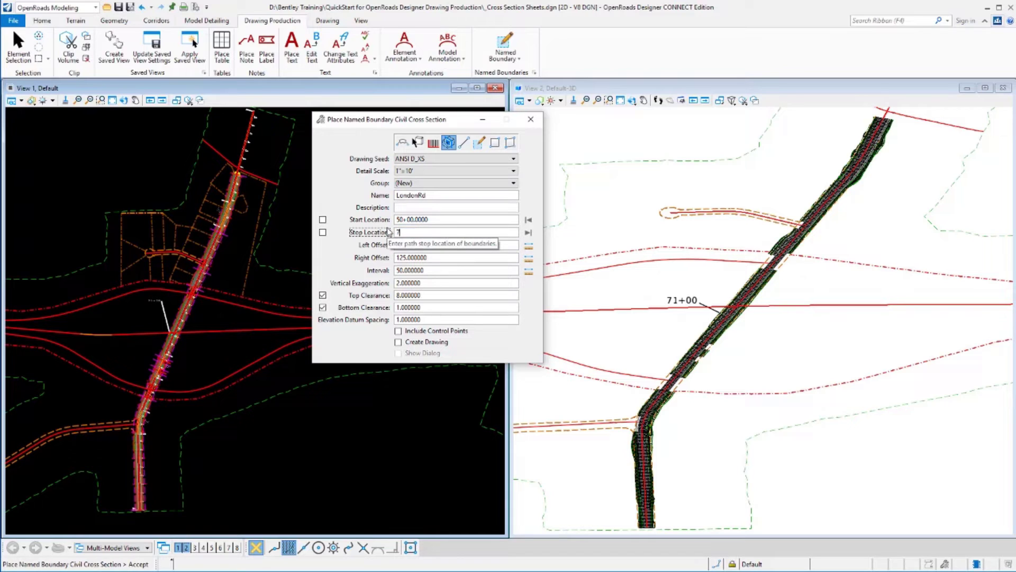
text(0+50)
key(Tab)
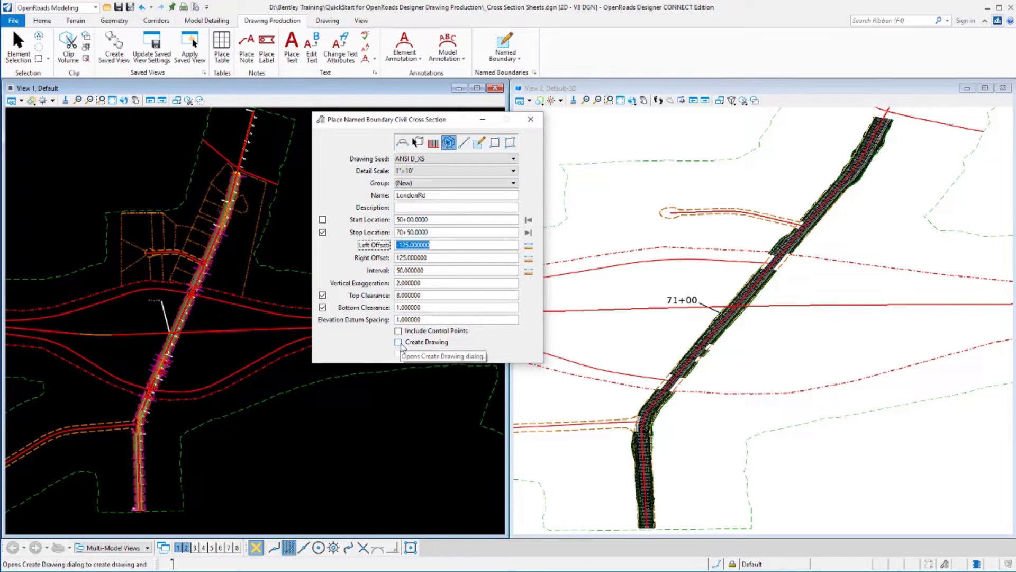
click(398, 342)
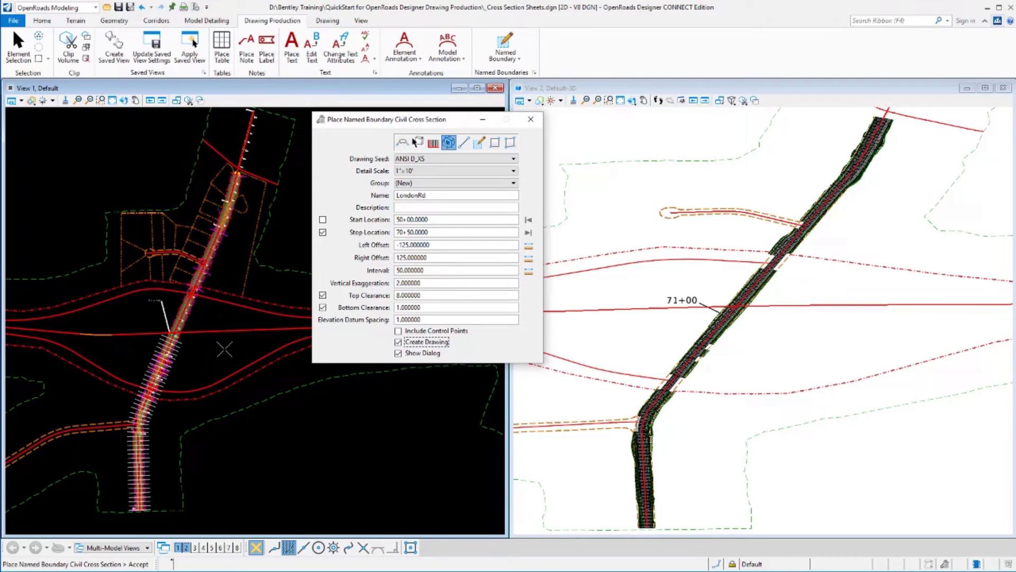
Accept the 42 LondonRd cross-section boundaries and confirm Create Drawing to build the sheets
click(225, 350)
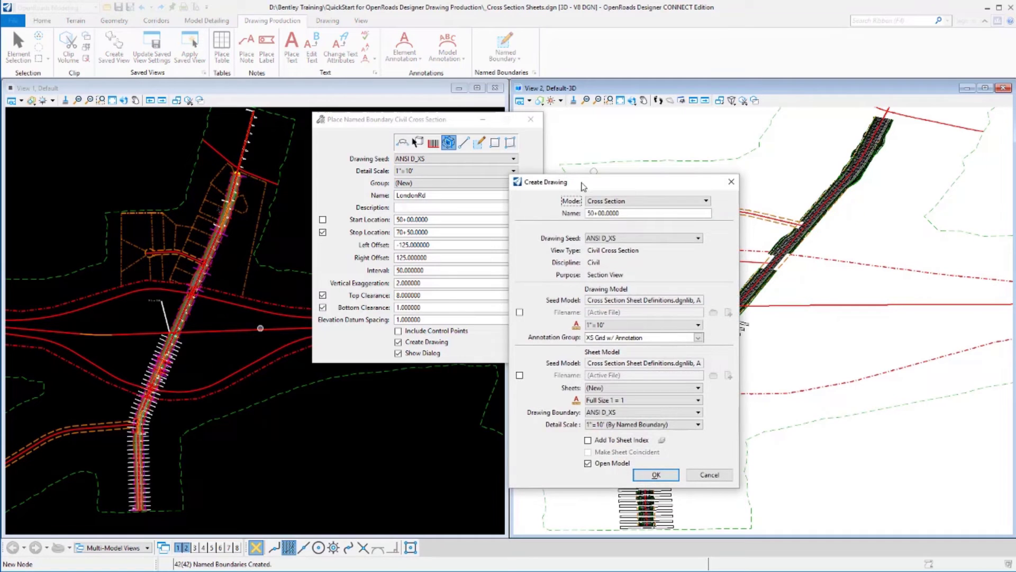
drag(595, 186, 363, 183)
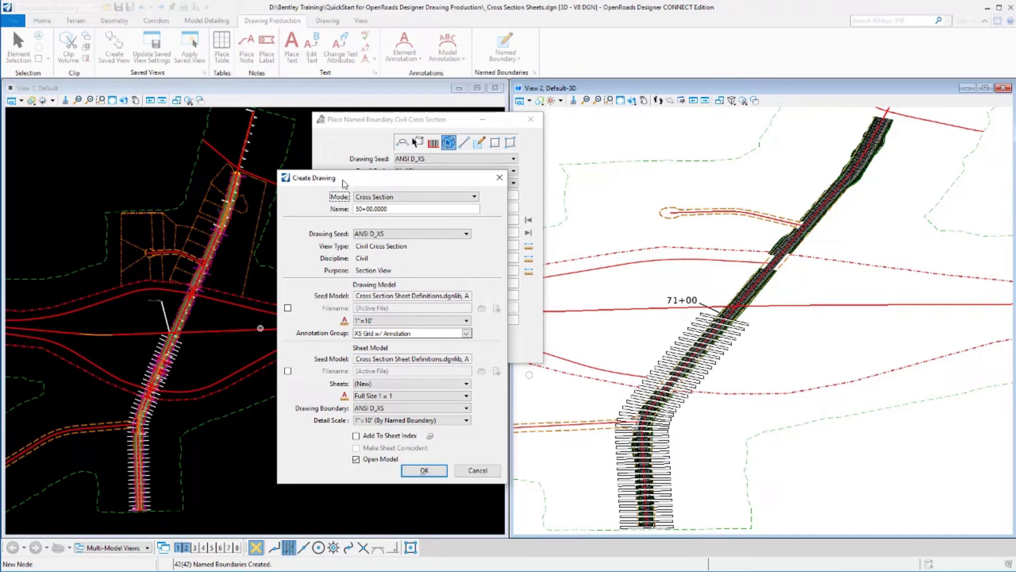
drag(340, 181, 150, 138)
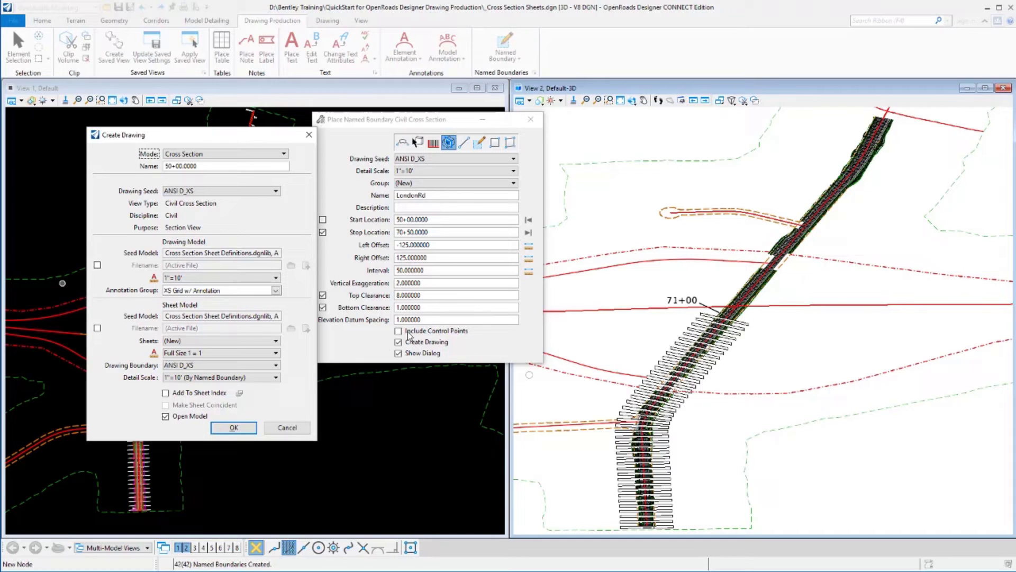
click(398, 353)
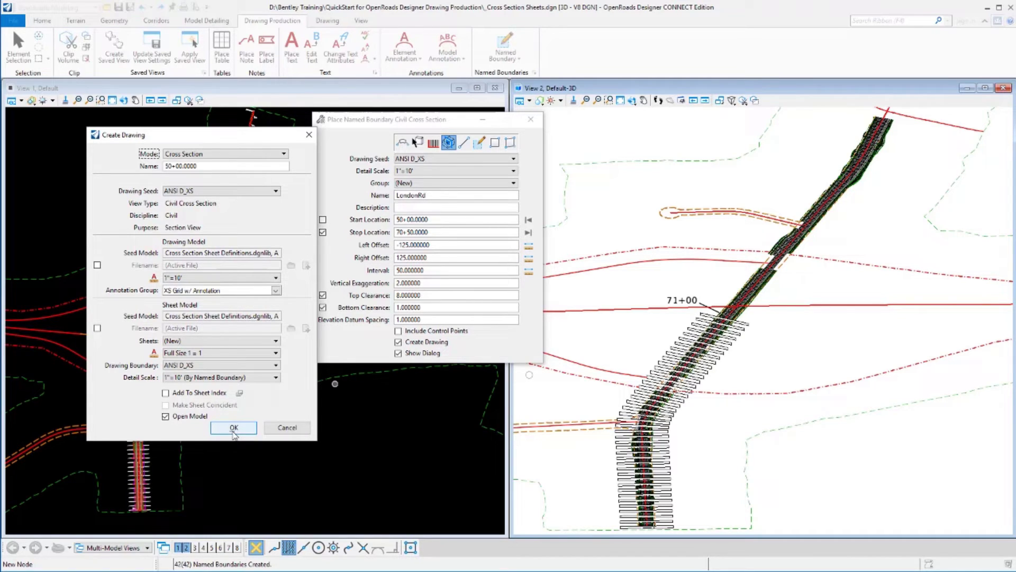
click(233, 428)
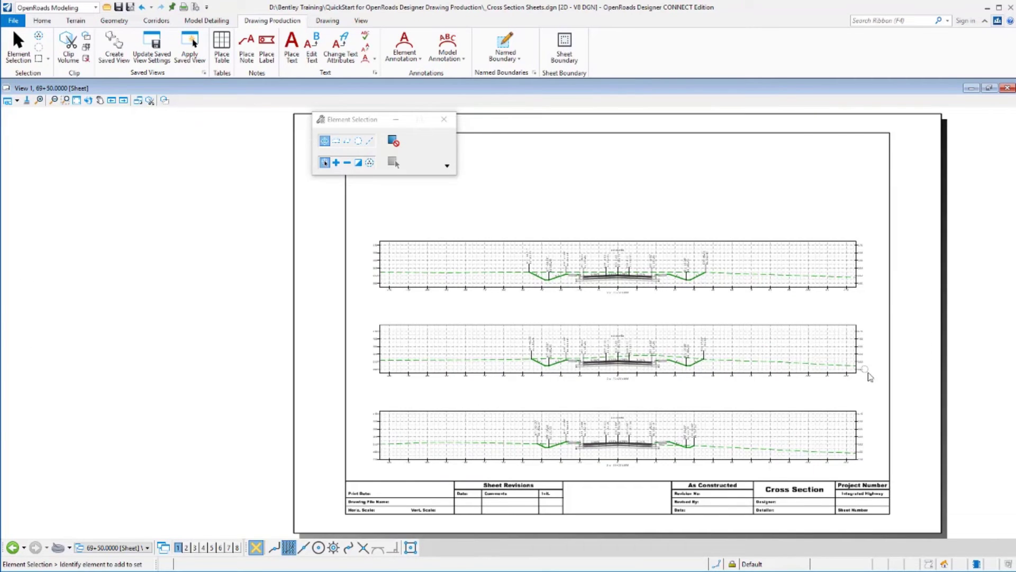
scroll(865, 370, up, 4)
scroll(228, 240, up, 3)
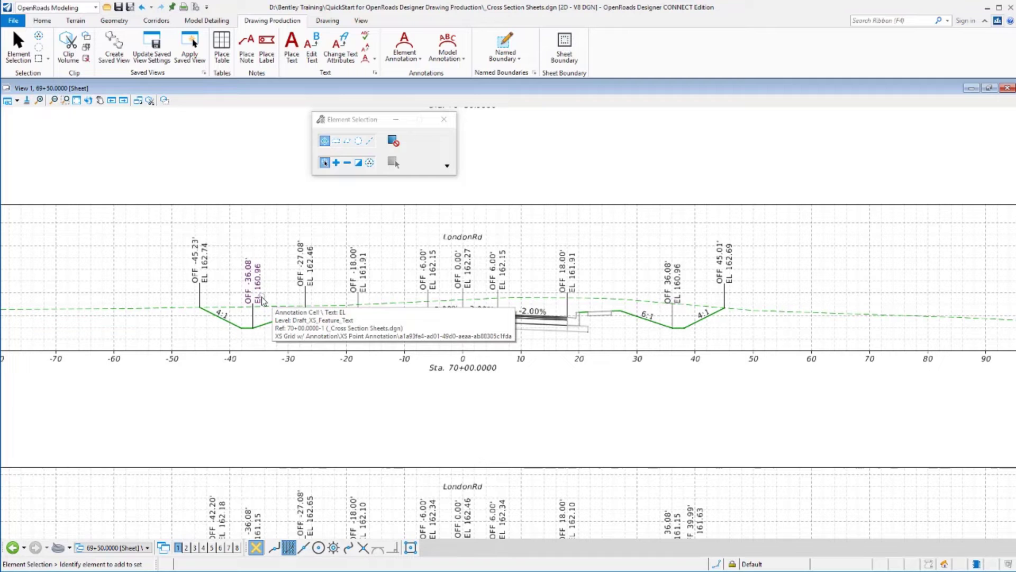
scroll(261, 300, down, 2)
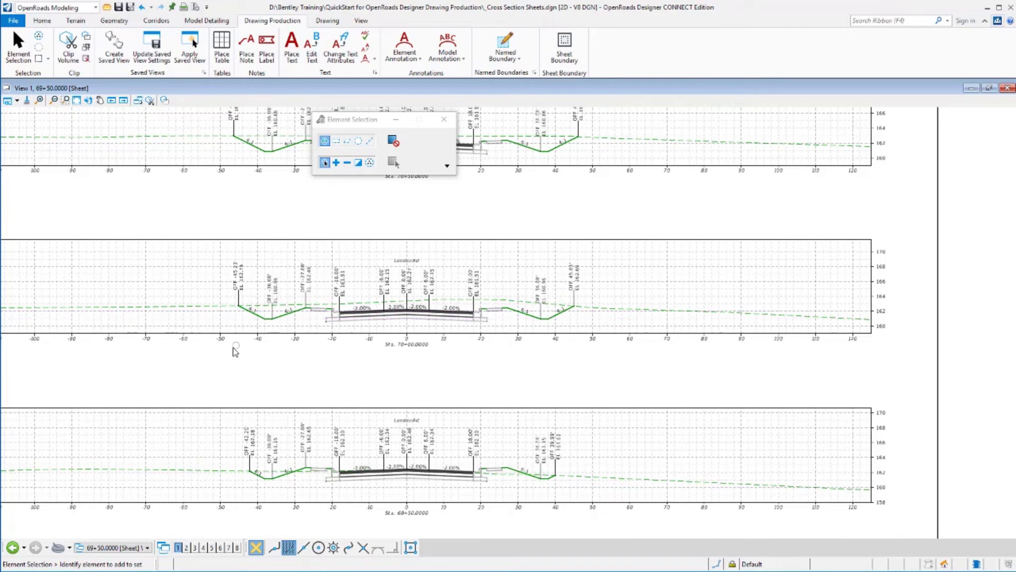
scroll(335, 313, down, 1)
scroll(312, 426, down, 1)
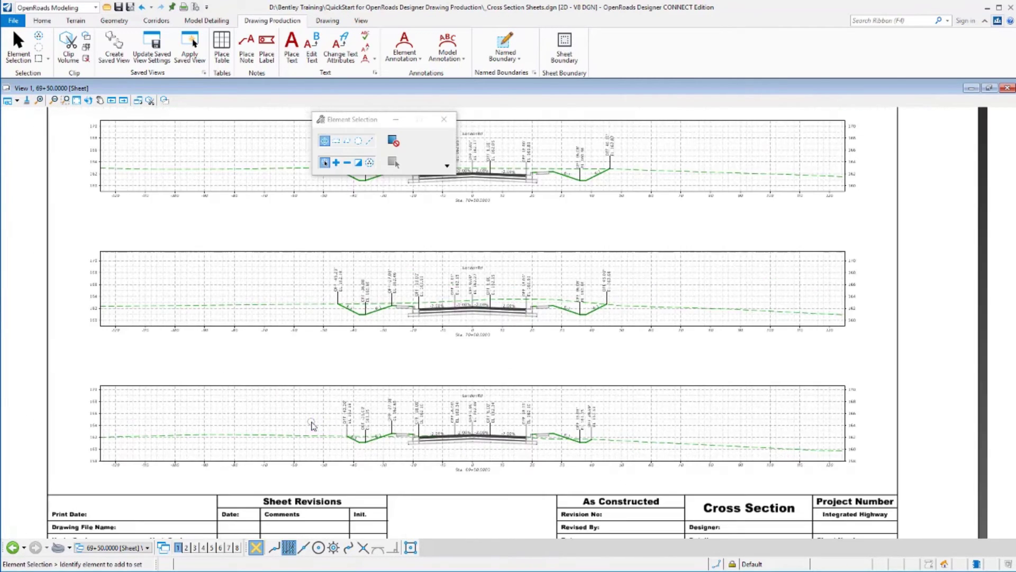
scroll(312, 426, down, 1)
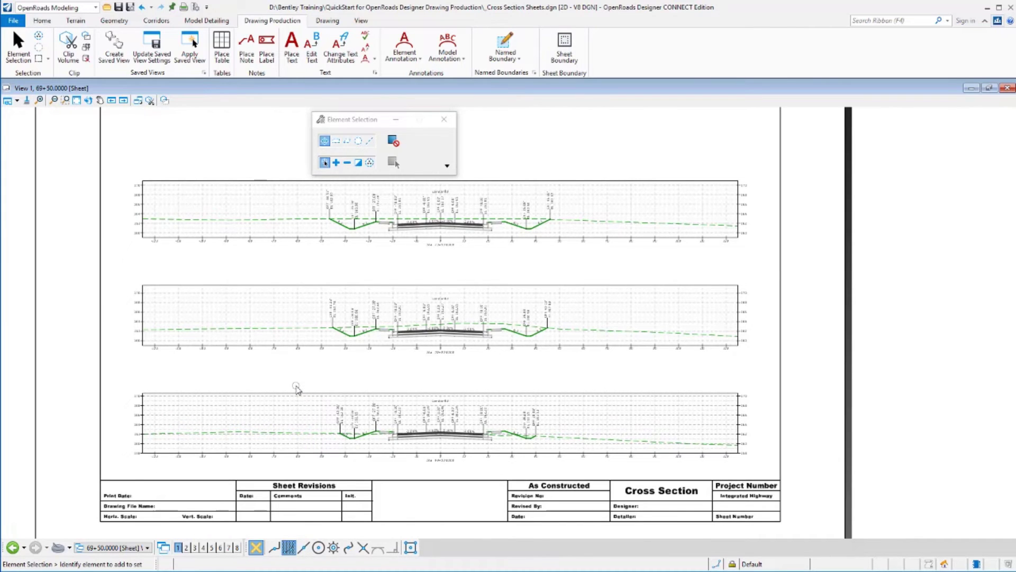
middle_drag(300, 389, 336, 393)
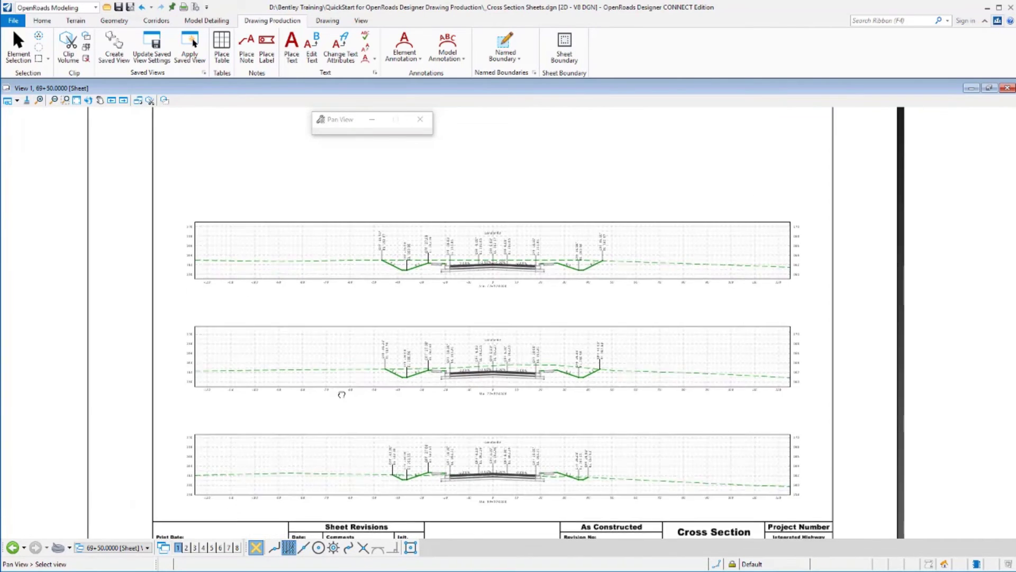
Switch the view to the 50+00.0000 sheet
right_click(202, 488)
click(118, 549)
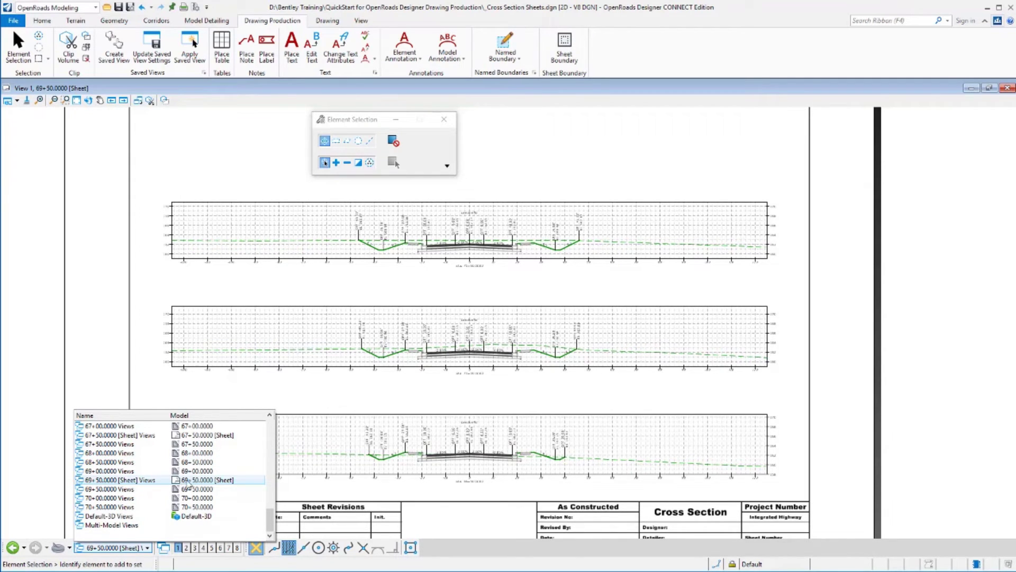
drag(275, 527, 271, 429)
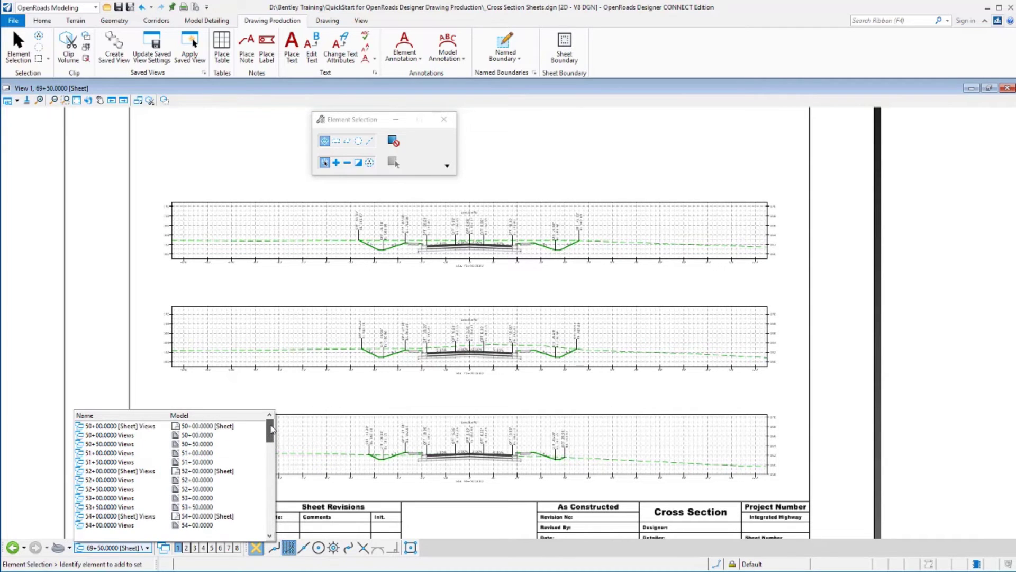
click(215, 427)
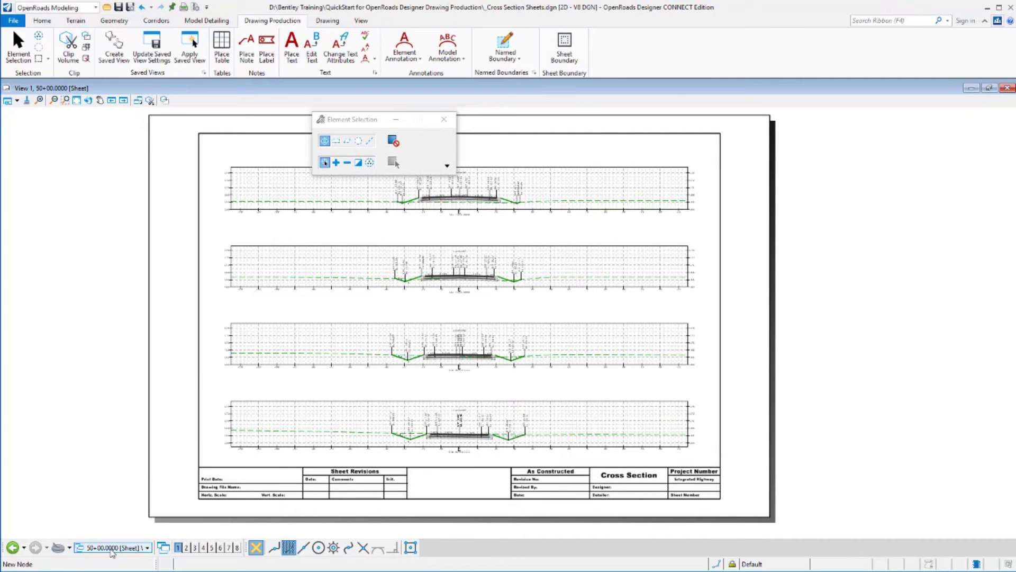
Show and zoom into the 50+00.0000 cross-section drawing, then bring up File > Open
click(147, 547)
click(173, 435)
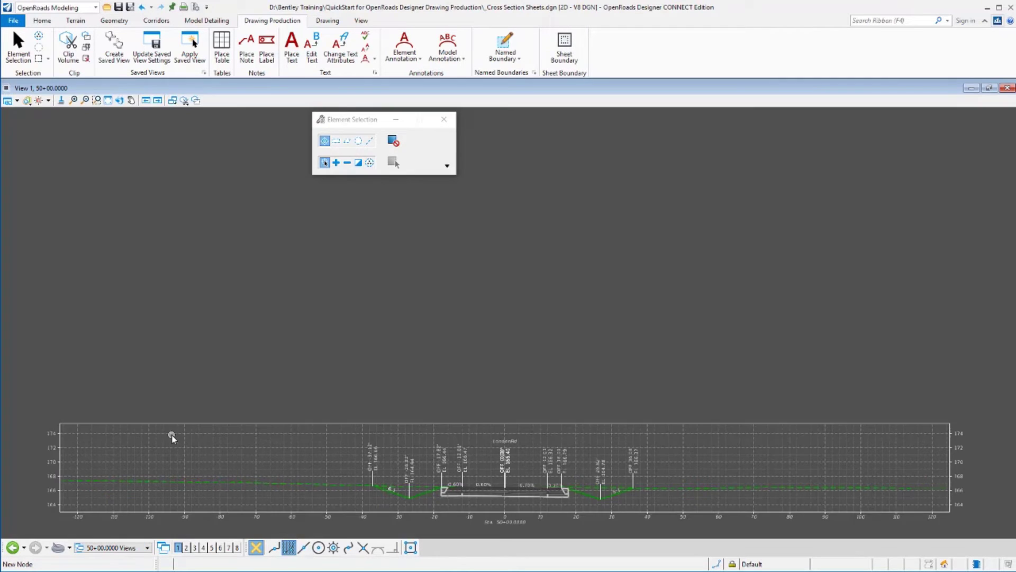
scroll(493, 423, up, 4)
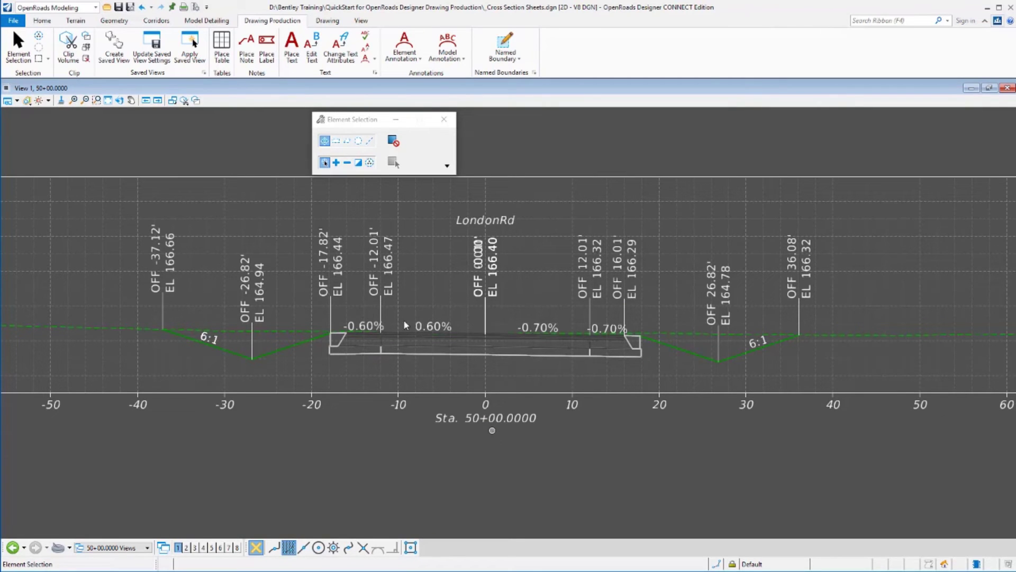
click(108, 7)
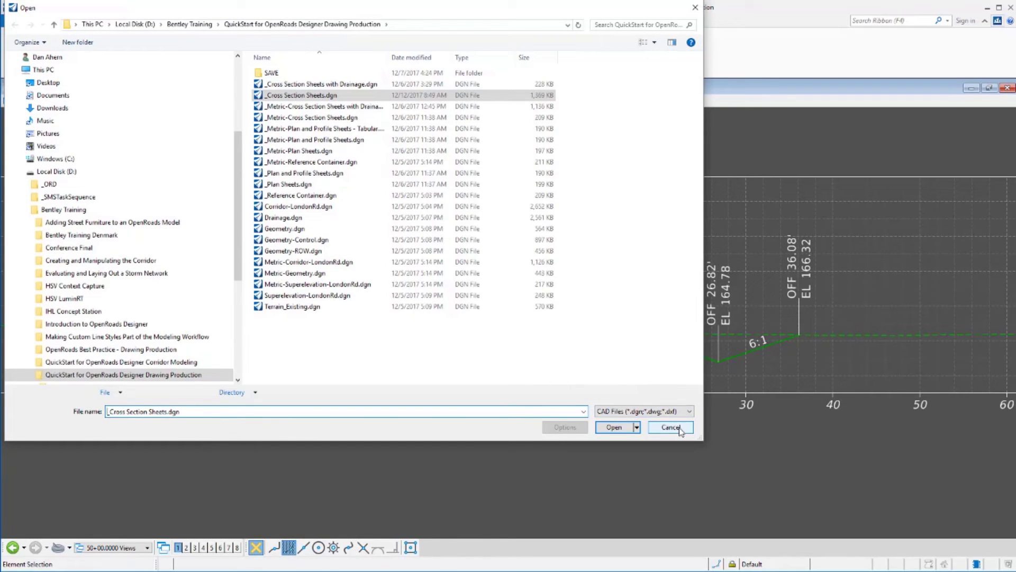
Open _Metric-Cross Section Sheets.dgn and activate the Training-Metric WorkSet
double_click(291, 121)
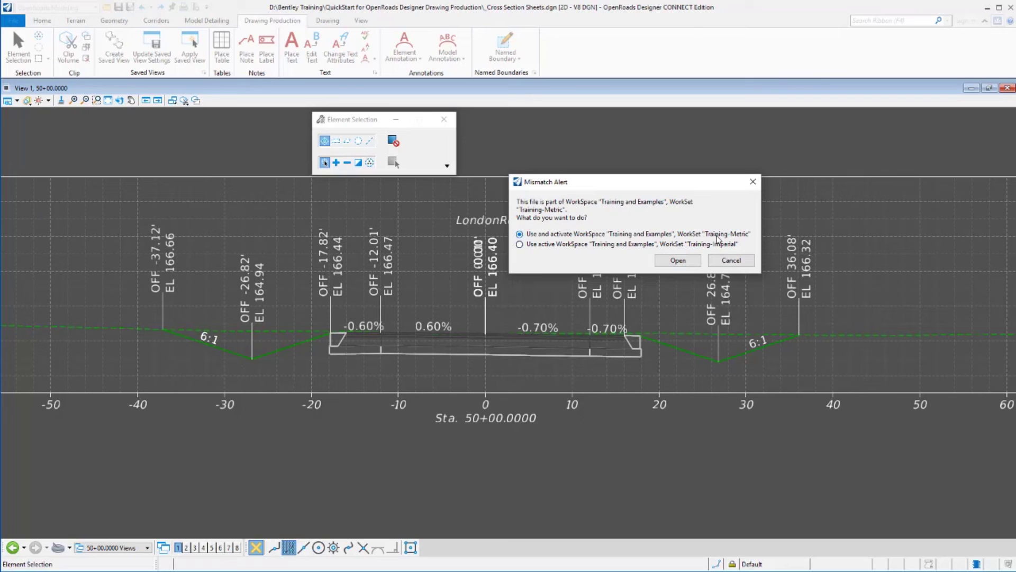
click(693, 261)
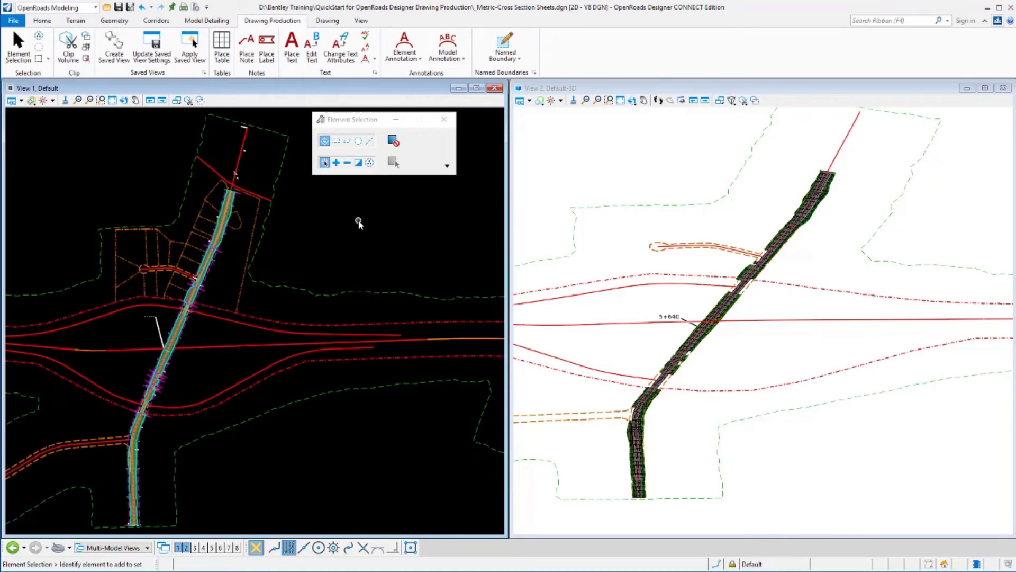
Place LondonRd cross-section boundaries from 5+000.000 to 5+613.676 using the A1_XS - Frame Annotation seed
click(505, 41)
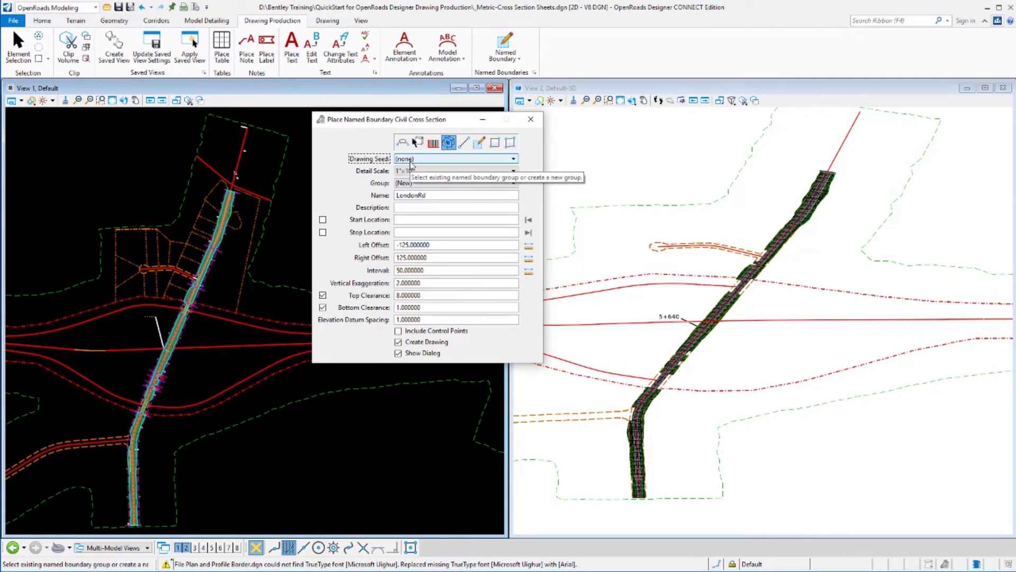
click(409, 159)
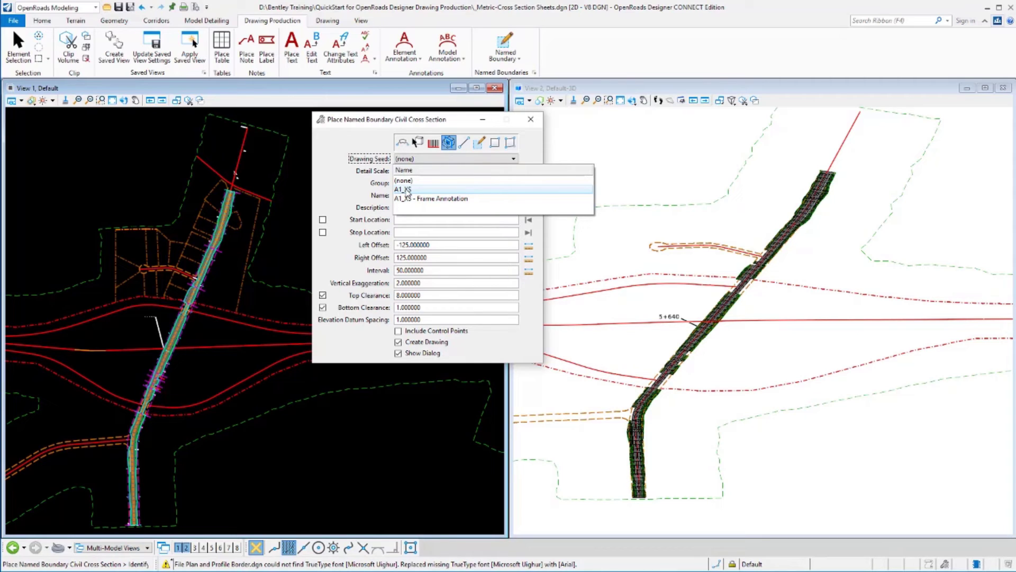
click(413, 199)
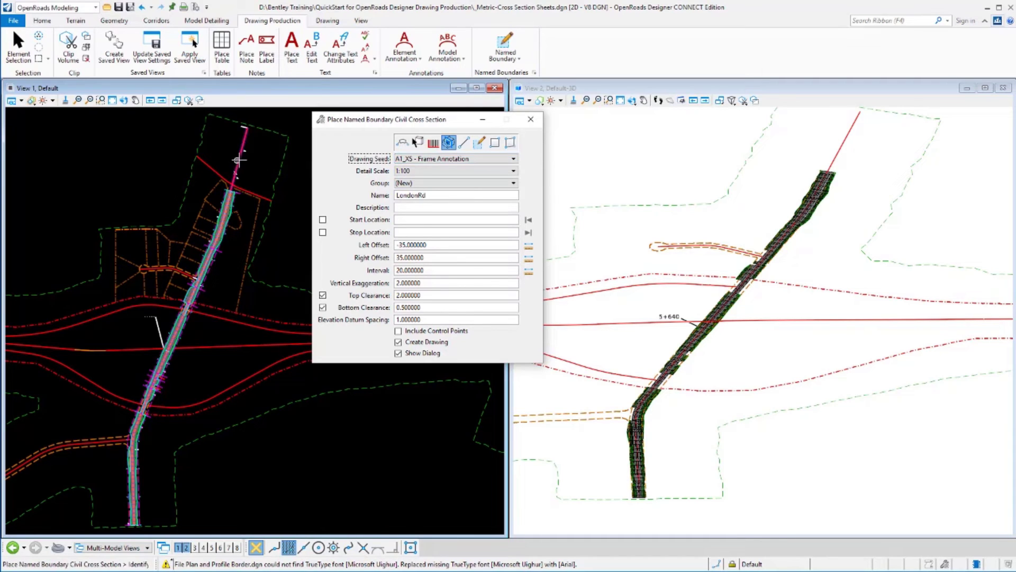
click(237, 160)
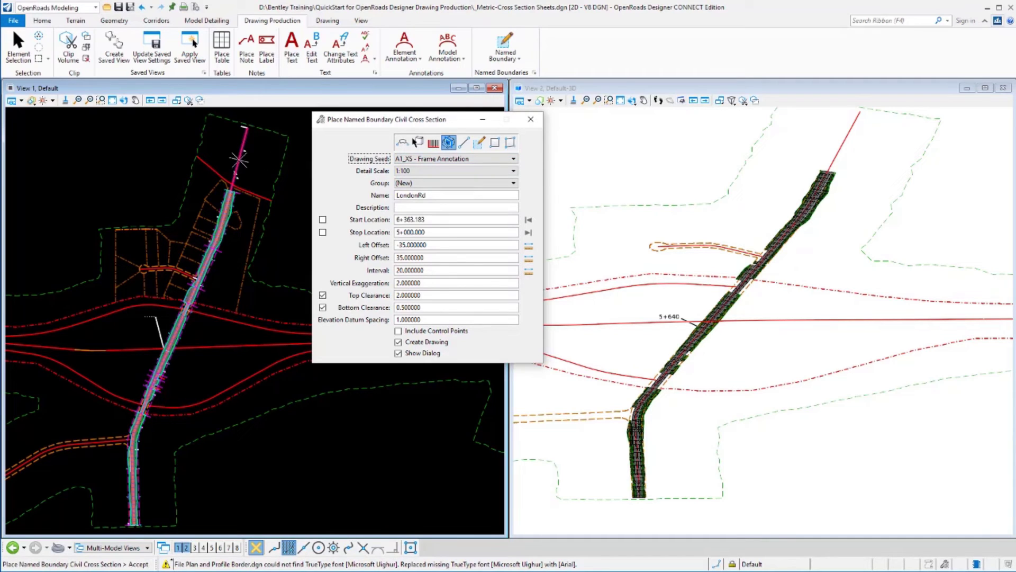
click(139, 526)
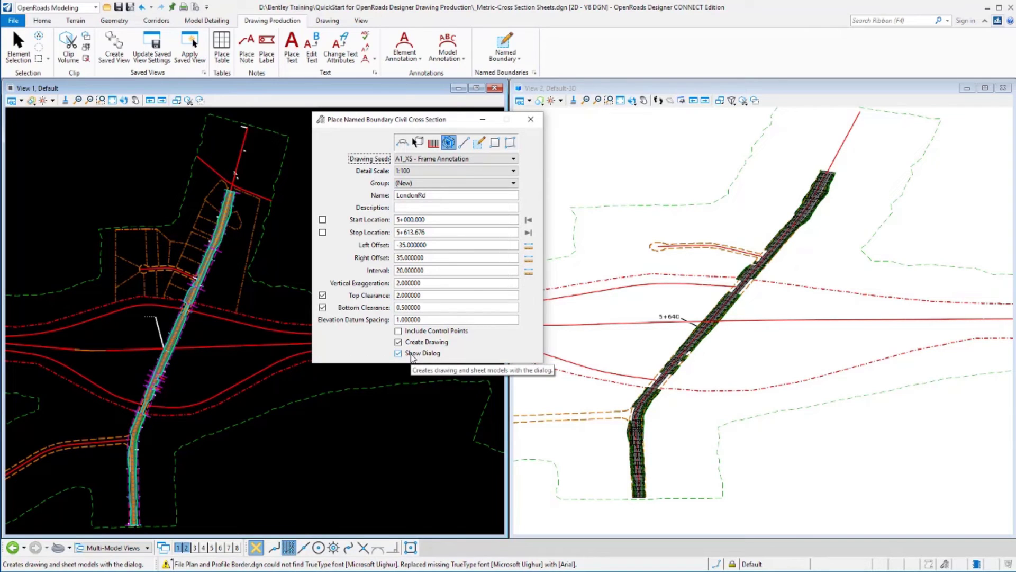
click(401, 404)
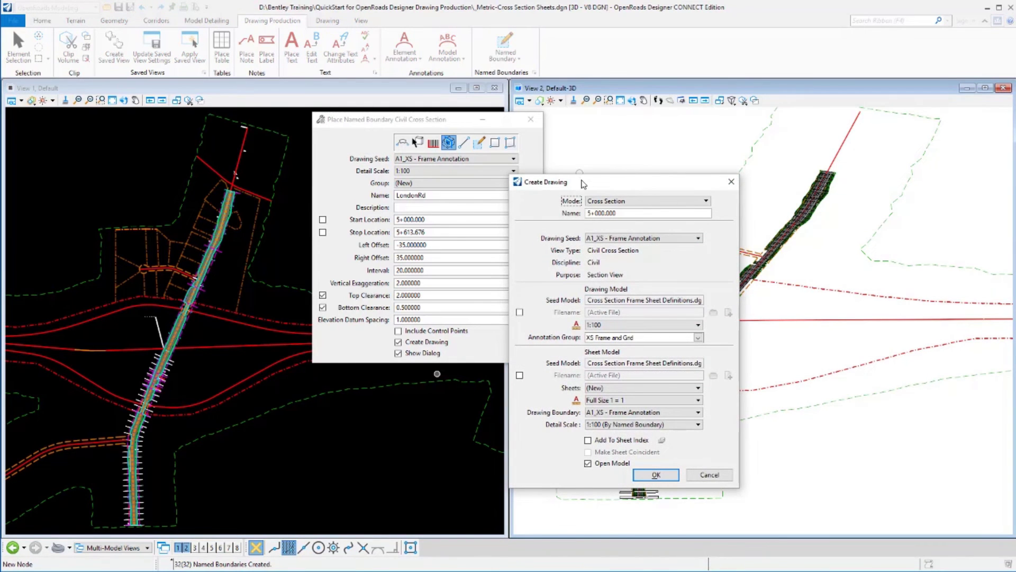
Confirm Create Drawing to build the metric cross-section drawings and sheet models
drag(584, 180, 229, 164)
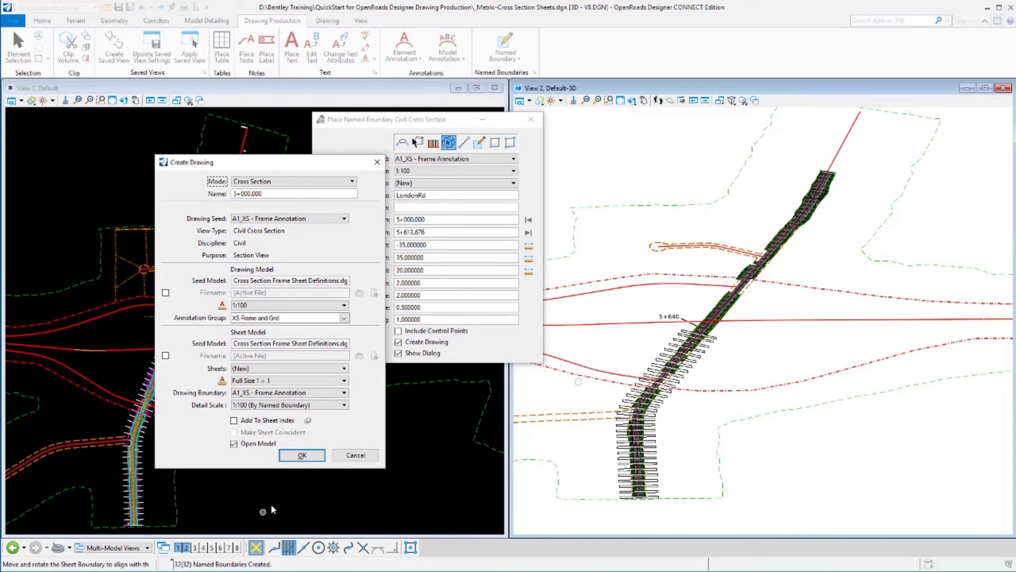
click(302, 455)
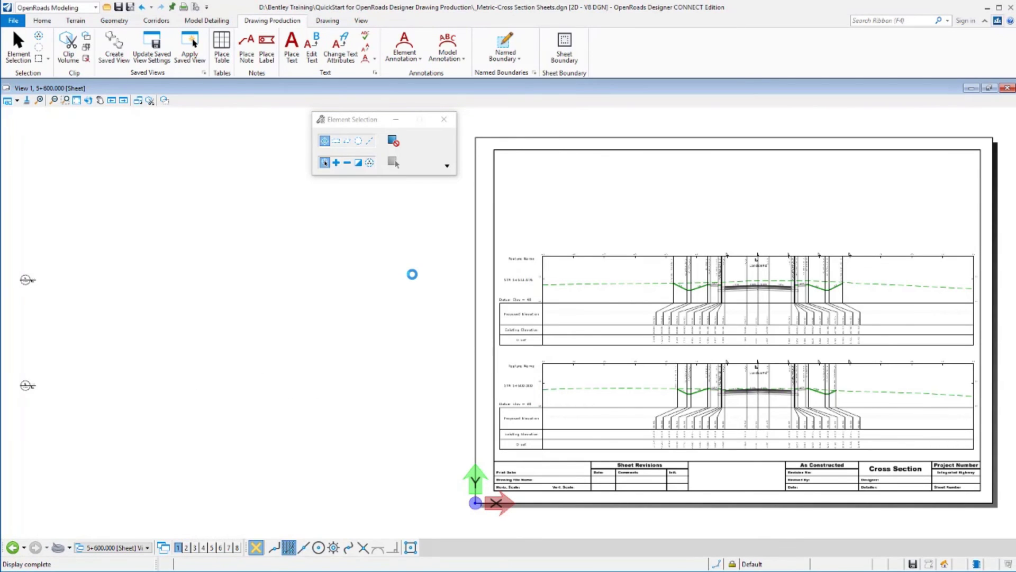
click(444, 119)
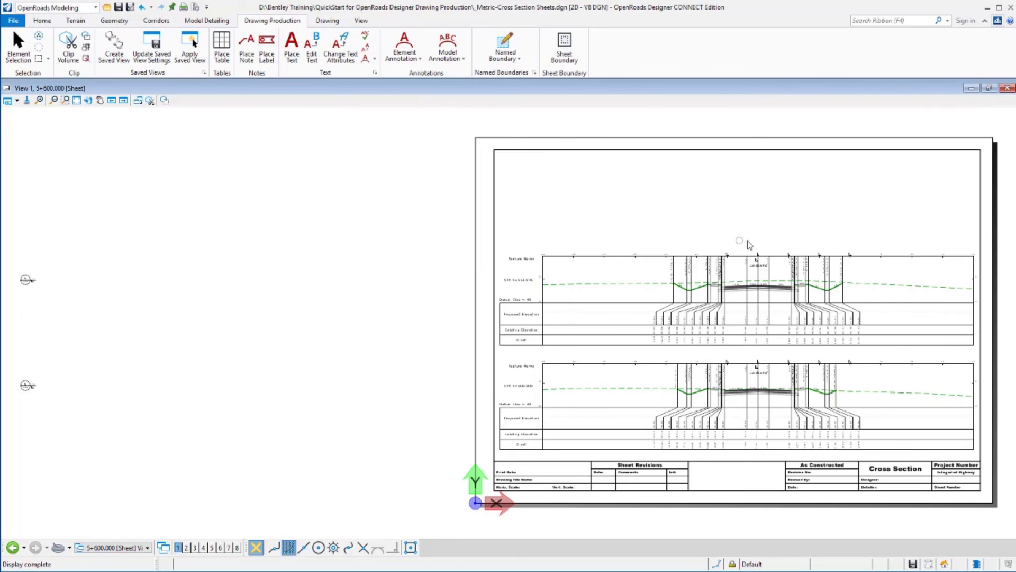
middle_drag(753, 245, 436, 239)
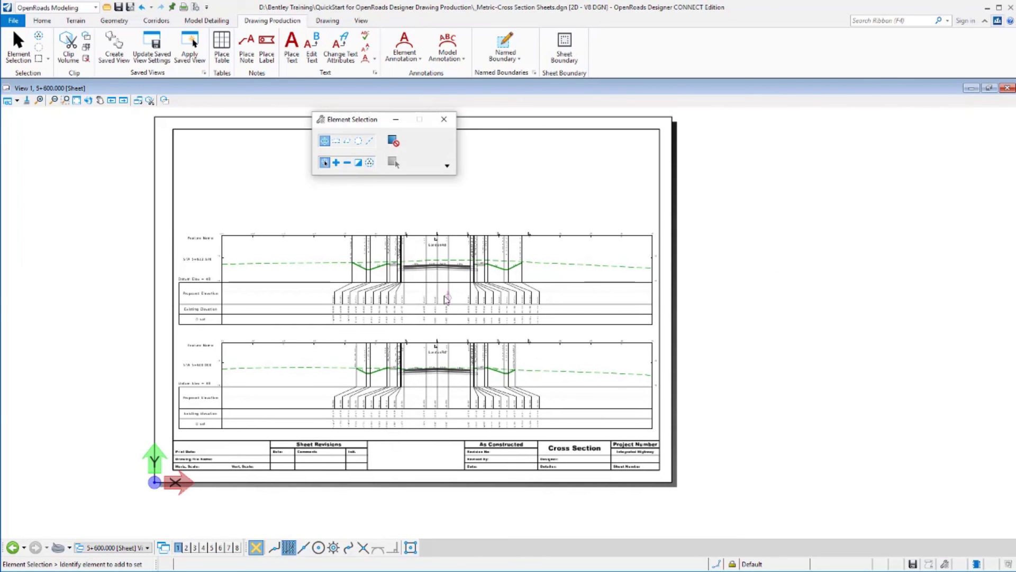
scroll(435, 293, up, 1)
scroll(435, 292, up, 1)
scroll(435, 292, up, 1)
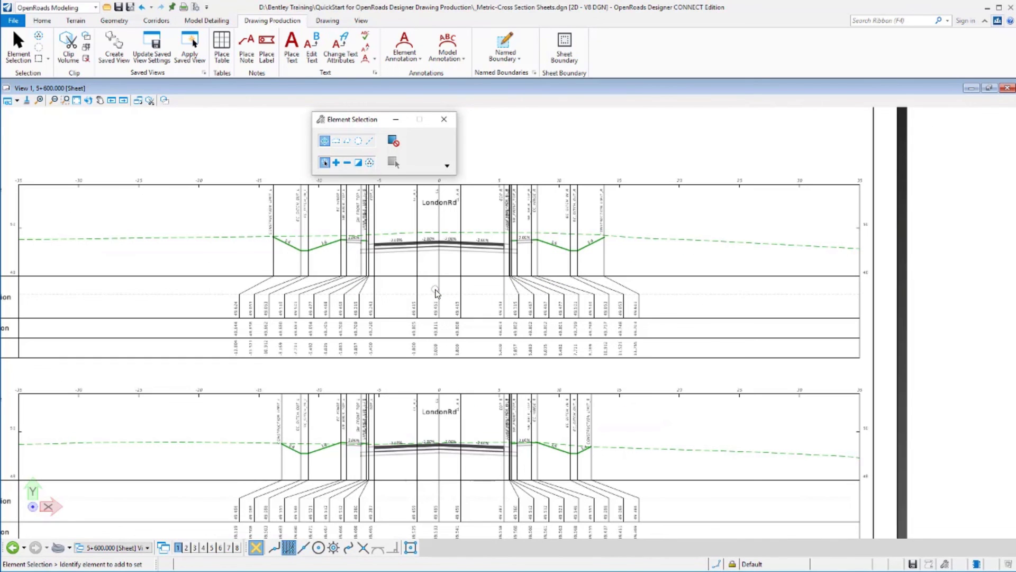
drag(369, 121, 725, 49)
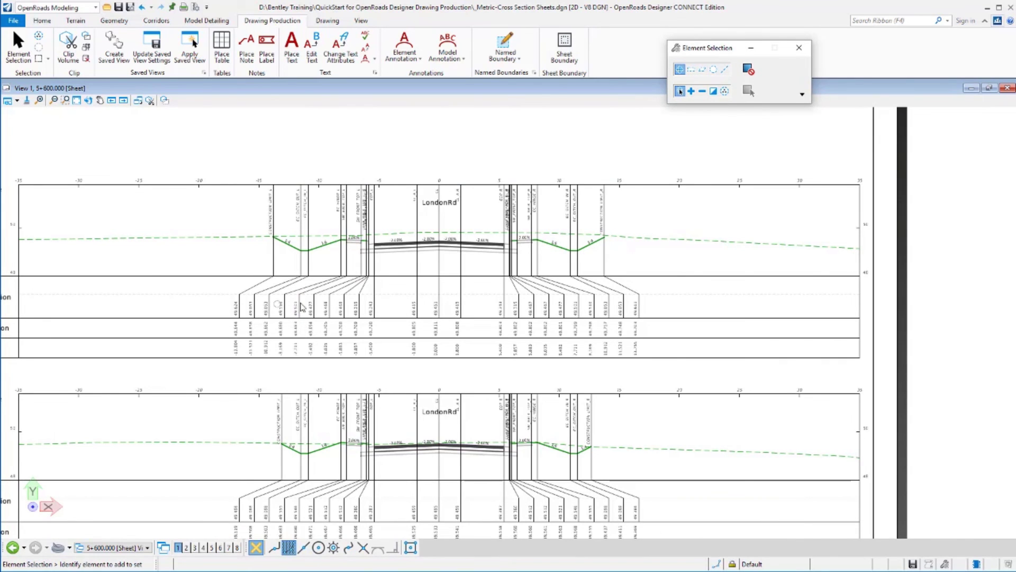
middle_drag(285, 313, 399, 317)
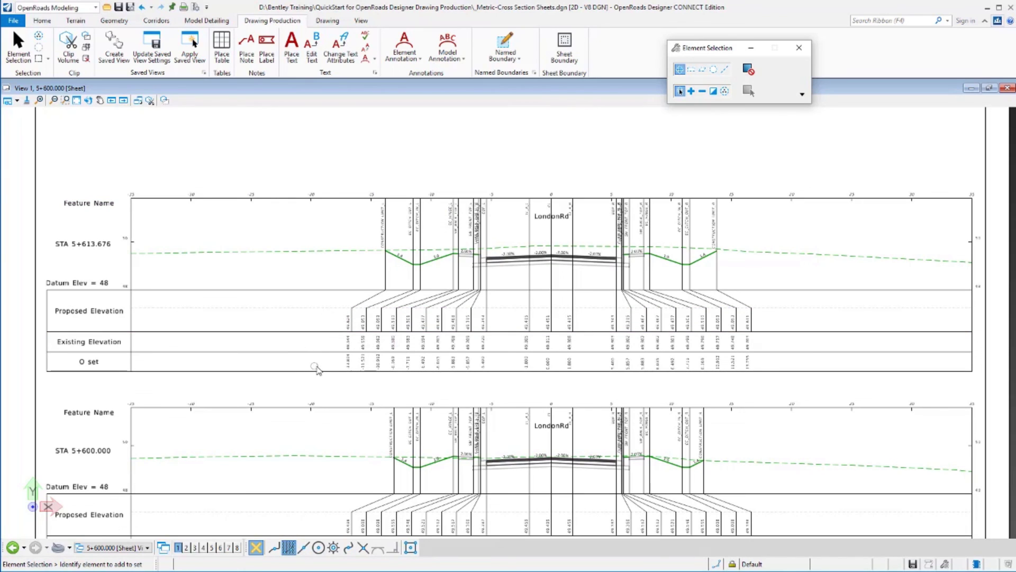
mouse_move(395, 371)
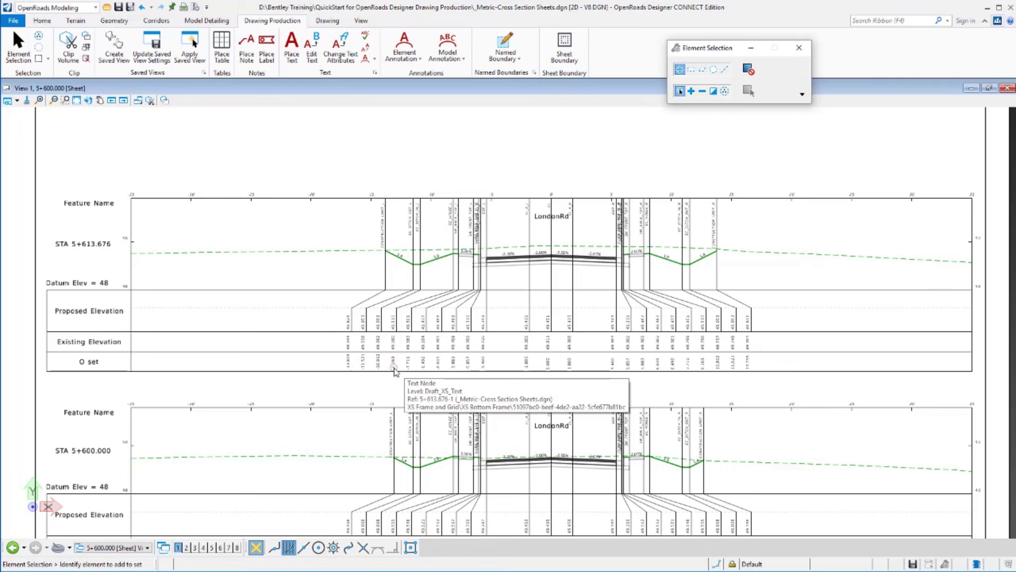